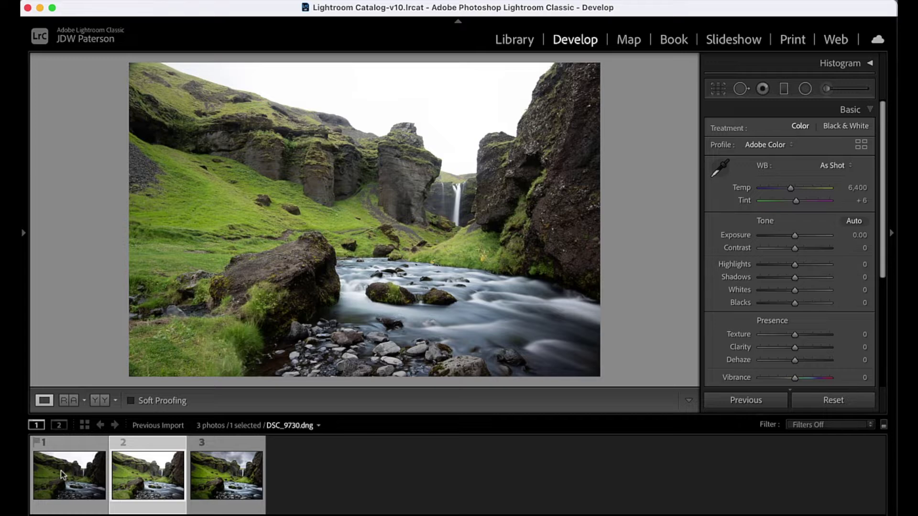
Step: Compare the darker and brighter exposures of the river scene and select both photos
{"action": "left_click", "coordinate": [795, 291], "text": "alt"}
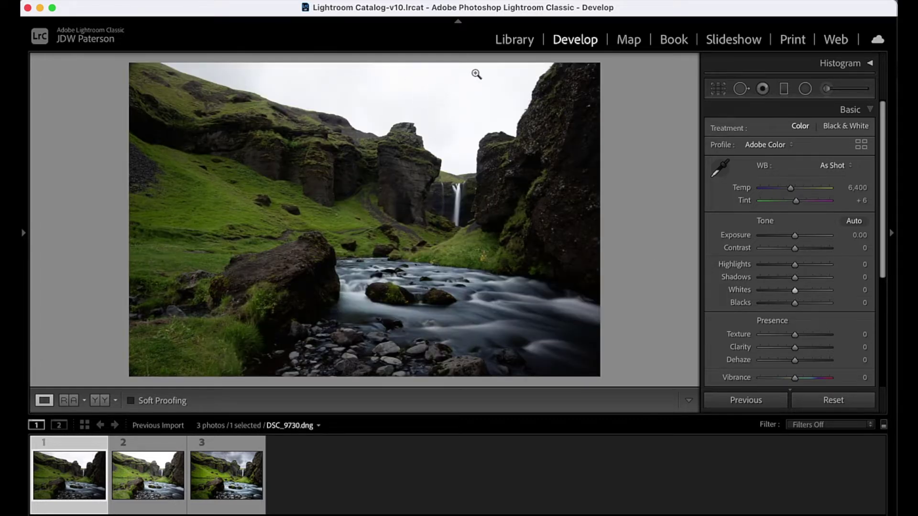
{"action": "key", "text": "Right"}
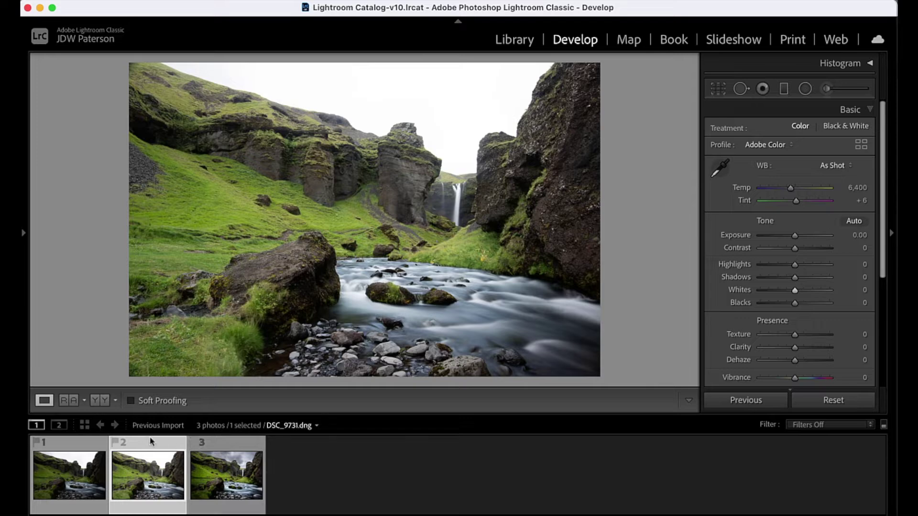
{"action": "left_click", "coordinate": [68, 446], "text": "super"}
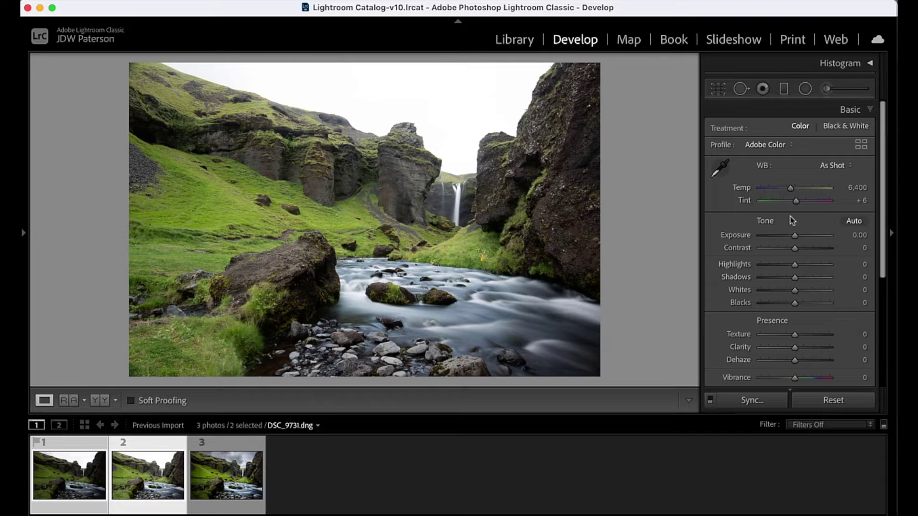
Step: Enable Remove Chromatic Aberration and Profile Corrections in the lens corrections of the selected photos
{"action": "scroll", "coordinate": [883, 209], "scroll_direction": "down", "scroll_amount": 2}
{"action": "left_click_drag", "start_coordinate": [883, 209], "coordinate": [881, 313]}
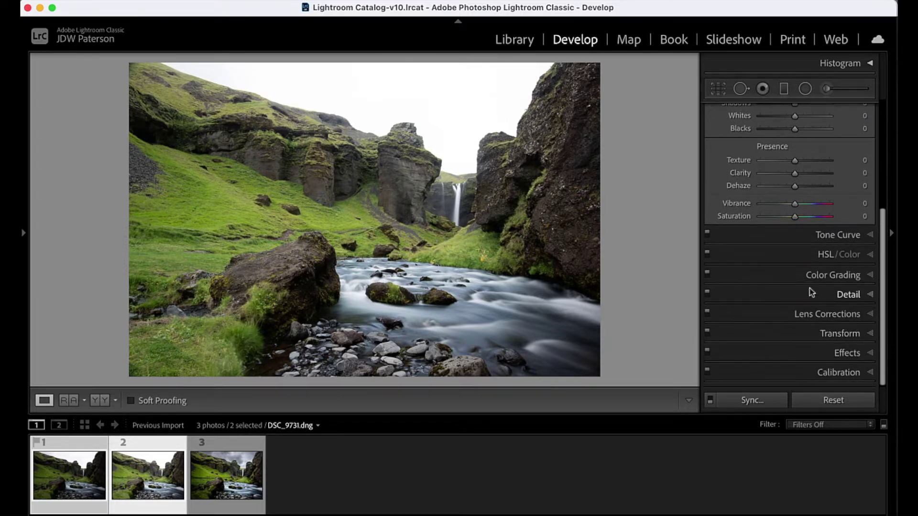
{"action": "left_click", "coordinate": [864, 315]}
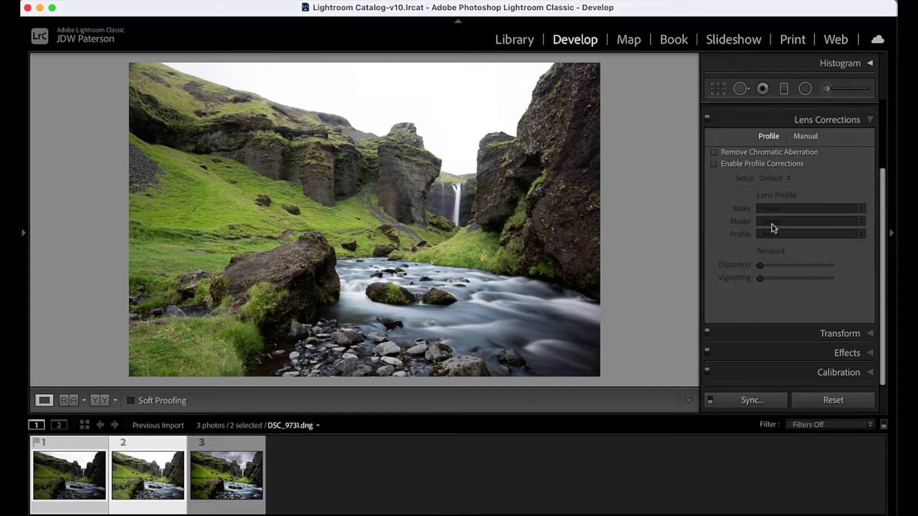
{"action": "left_click", "coordinate": [713, 153]}
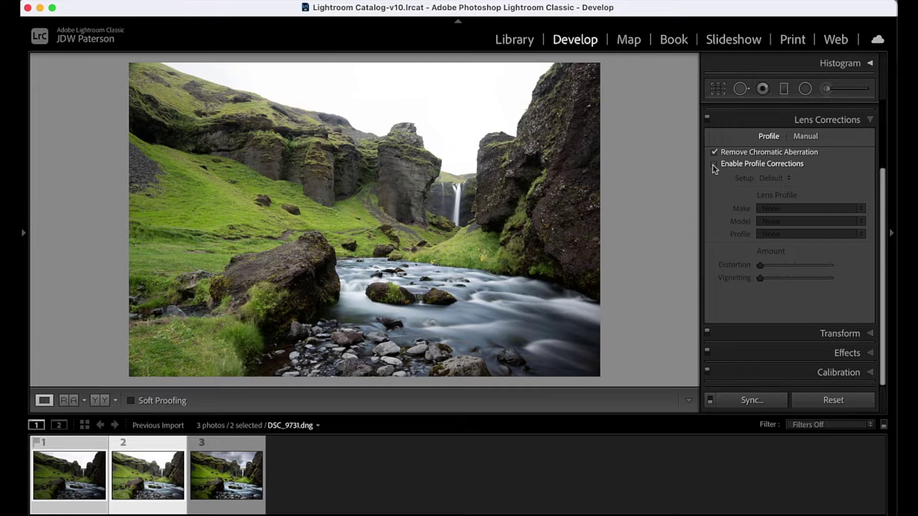
{"action": "left_click", "coordinate": [714, 166]}
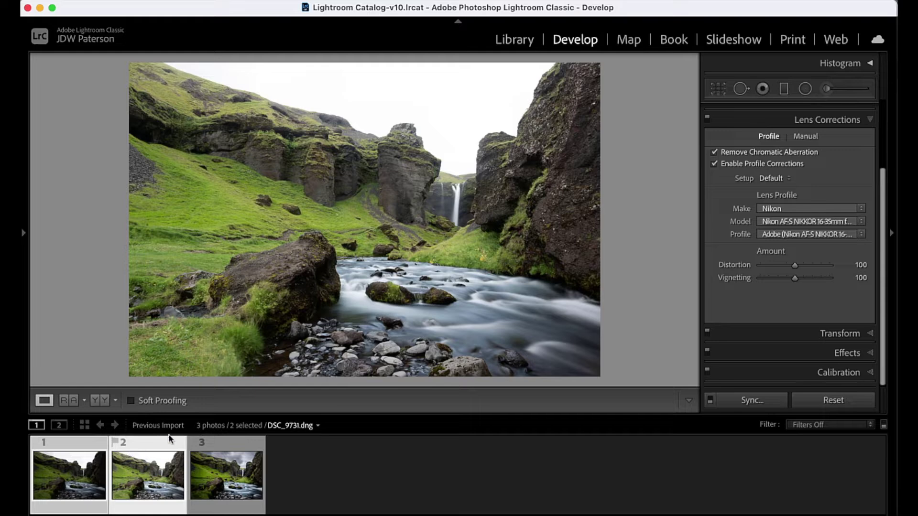
Step: Start an HDR photo merge of the two selected exposures
{"action": "left_click_drag", "start_coordinate": [883, 263], "coordinate": [891, 173]}
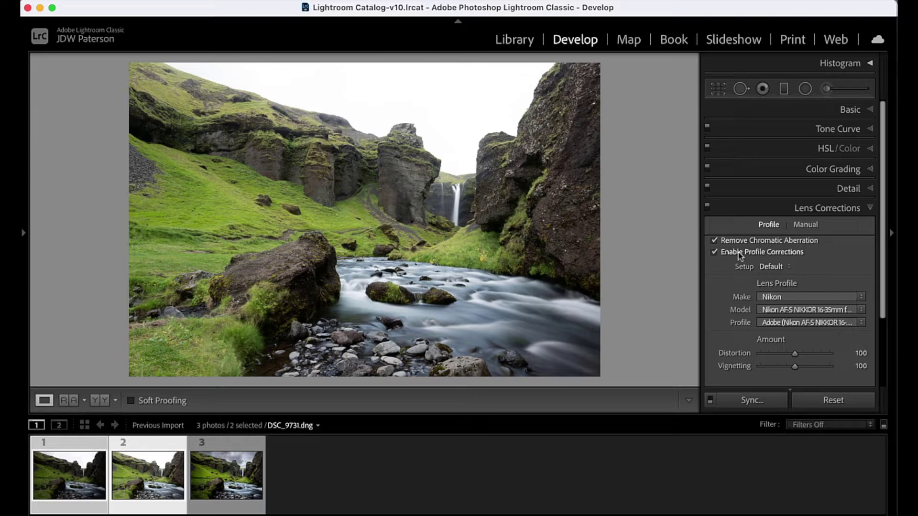
{"action": "right_click", "coordinate": [153, 446]}
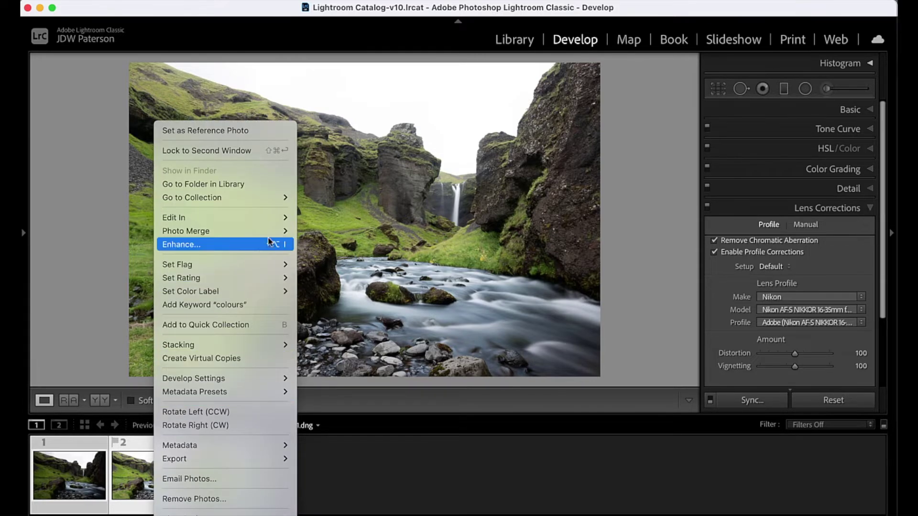
{"action": "mouse_move", "coordinate": [278, 232]}
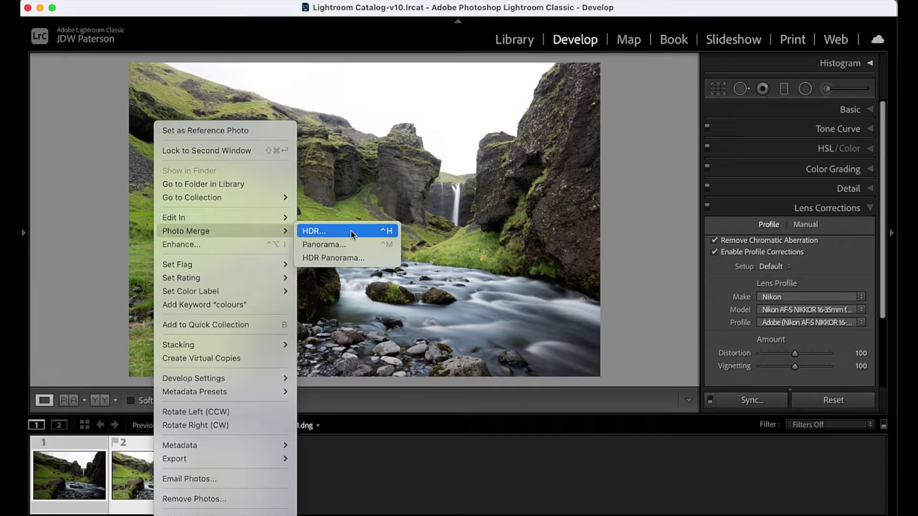
{"action": "left_click", "coordinate": [366, 232]}
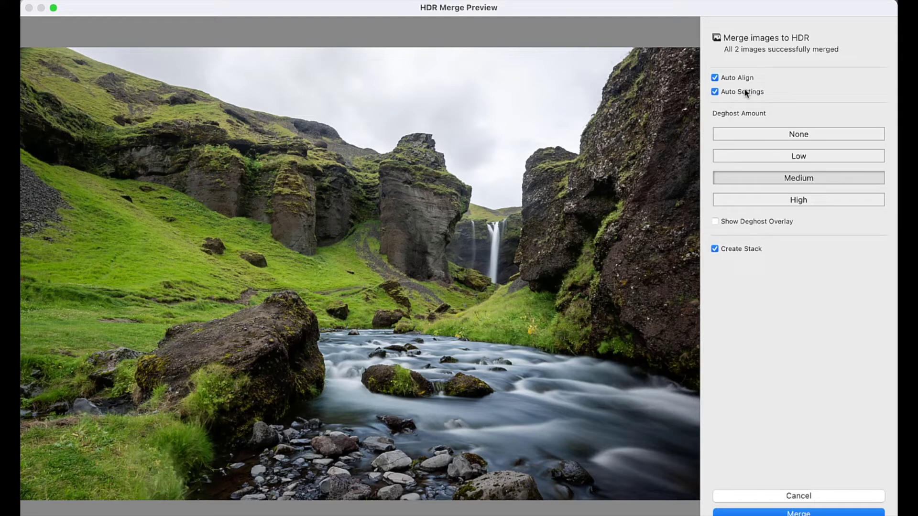
Step: Merge the exposures to HDR with Auto Settings on, the deghost overlay shown and the deghost amount at Medium
{"action": "left_click", "coordinate": [716, 91]}
{"action": "left_click", "coordinate": [715, 92]}
{"action": "left_click", "coordinate": [713, 221]}
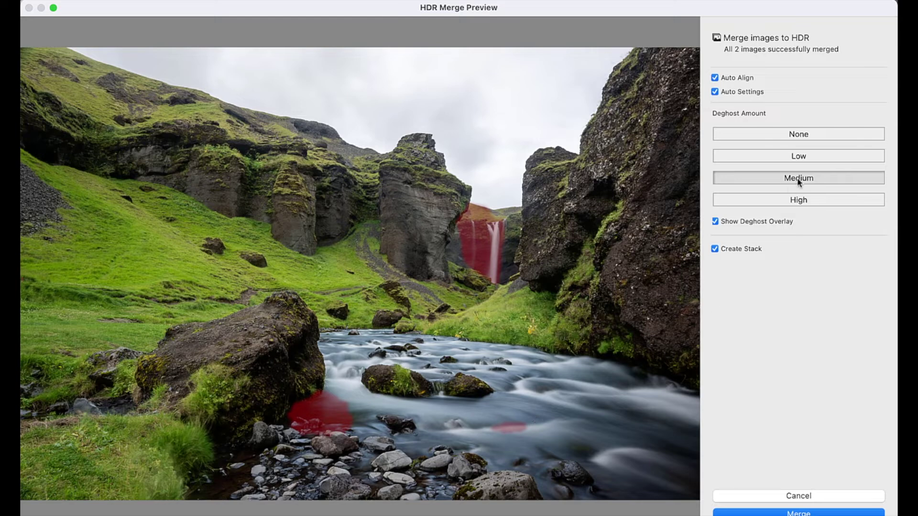
{"action": "left_click", "coordinate": [804, 200]}
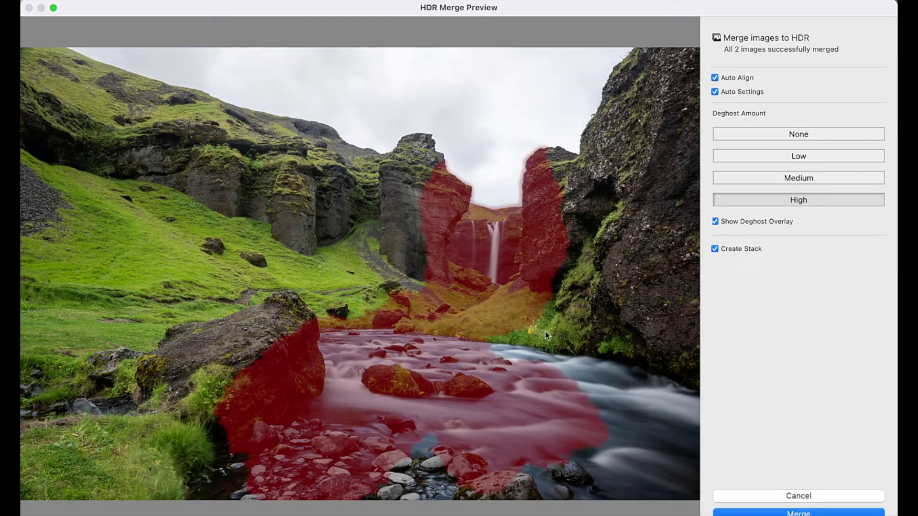
{"action": "left_click", "coordinate": [820, 180]}
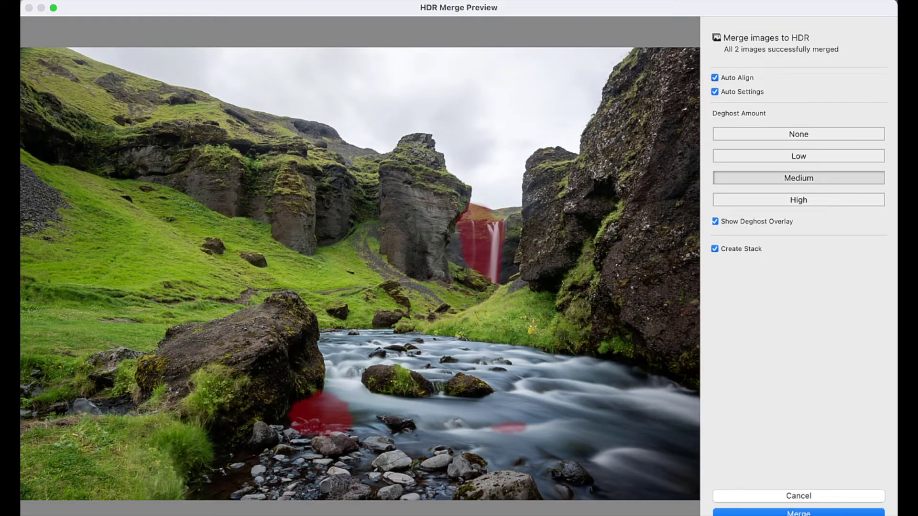
{"action": "left_click", "coordinate": [840, 514]}
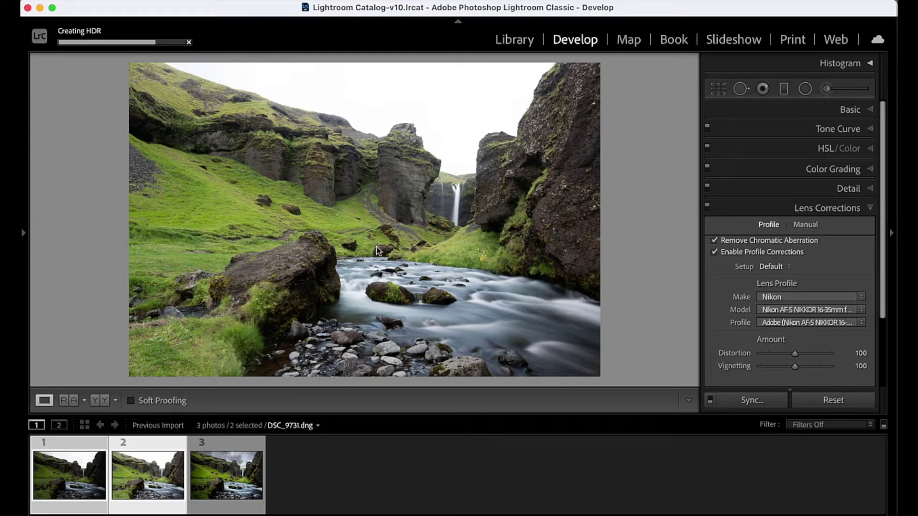
Step: Show the Basic adjustments of the merged HDR photo and hide the filmstrip
{"action": "left_click", "coordinate": [43, 460]}
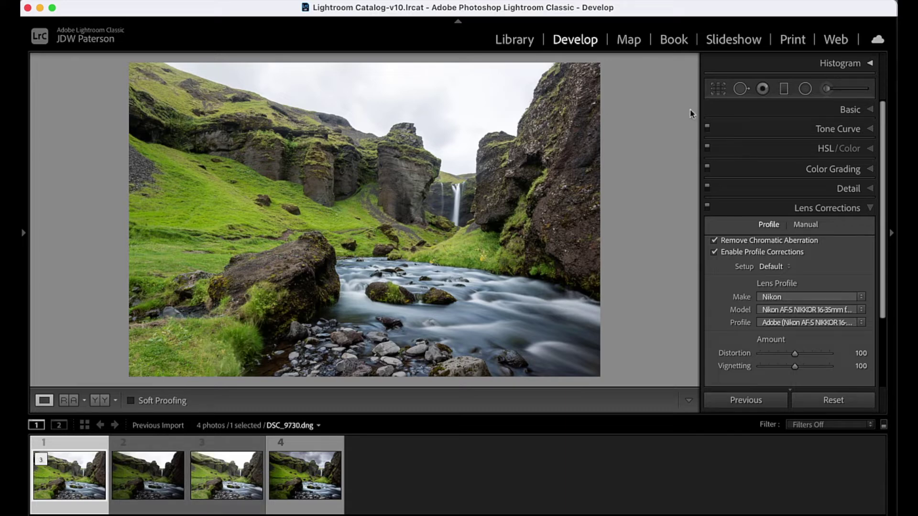
{"action": "left_click", "coordinate": [851, 110]}
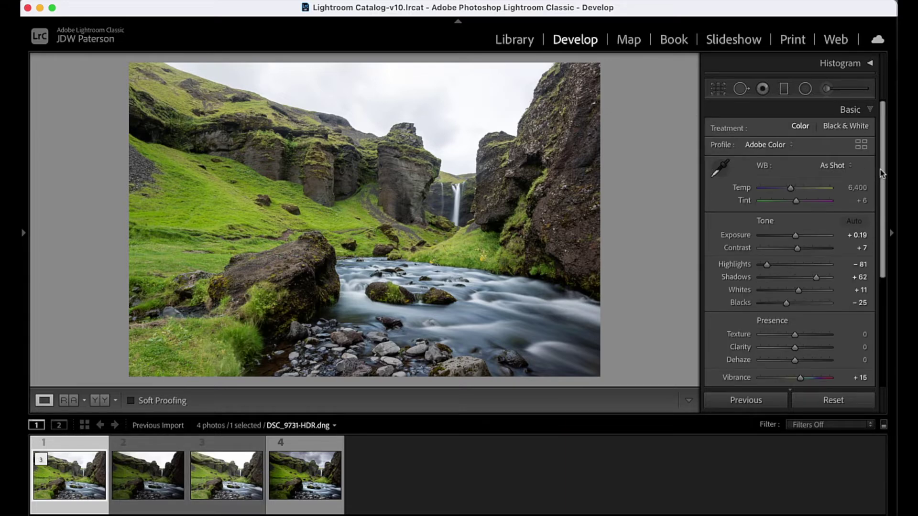
{"action": "left_click_drag", "start_coordinate": [881, 172], "coordinate": [881, 182]}
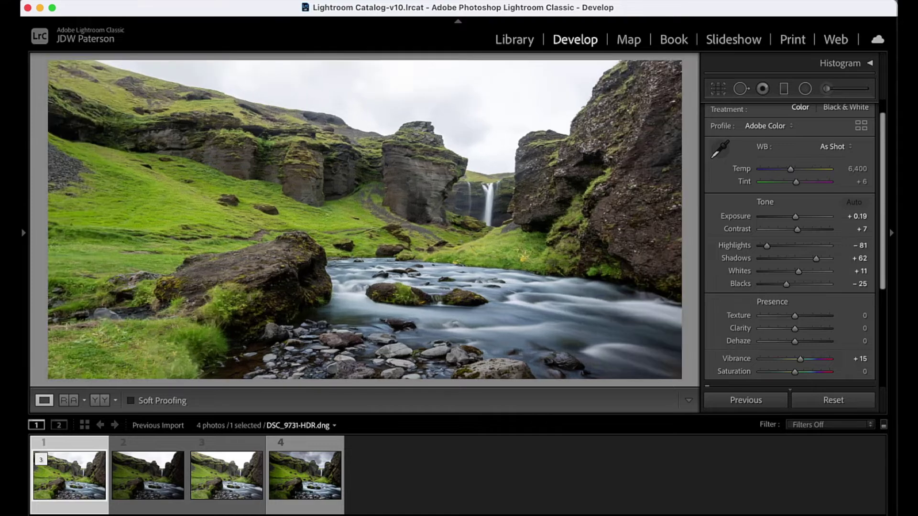
{"action": "left_click", "coordinate": [458, 515]}
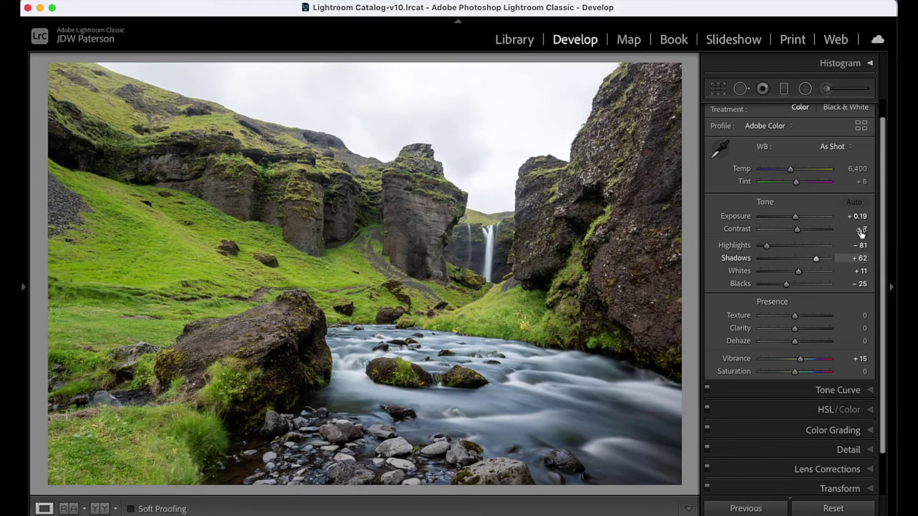
Step: Set the HDR photo's Exposure to +0.25, Temp to 6,029 and Clarity to +14
{"action": "left_click_drag", "start_coordinate": [854, 217], "coordinate": [795, 219]}
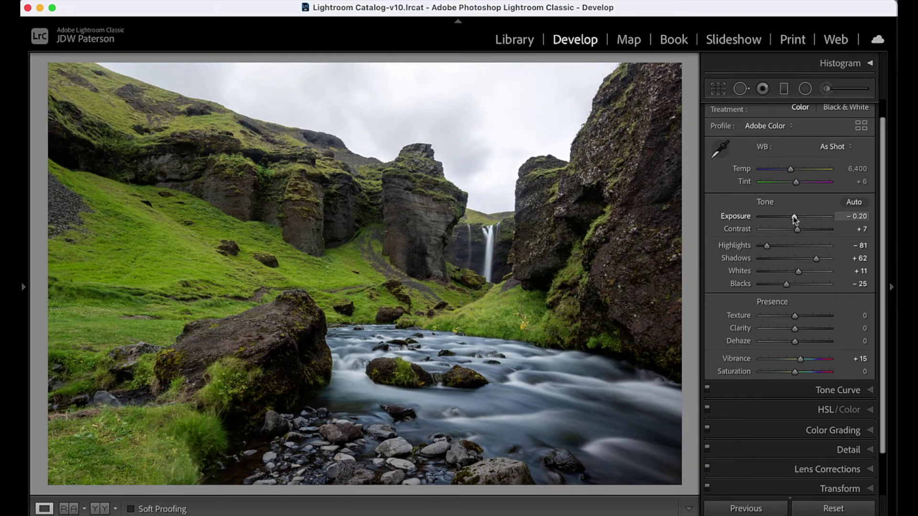
{"action": "mouse_move", "coordinate": [794, 218]}
{"action": "left_mouse_down"}
{"action": "mouse_move", "coordinate": [758, 219]}
{"action": "mouse_move", "coordinate": [832, 218]}
{"action": "mouse_move", "coordinate": [796, 220]}
{"action": "left_mouse_up"}
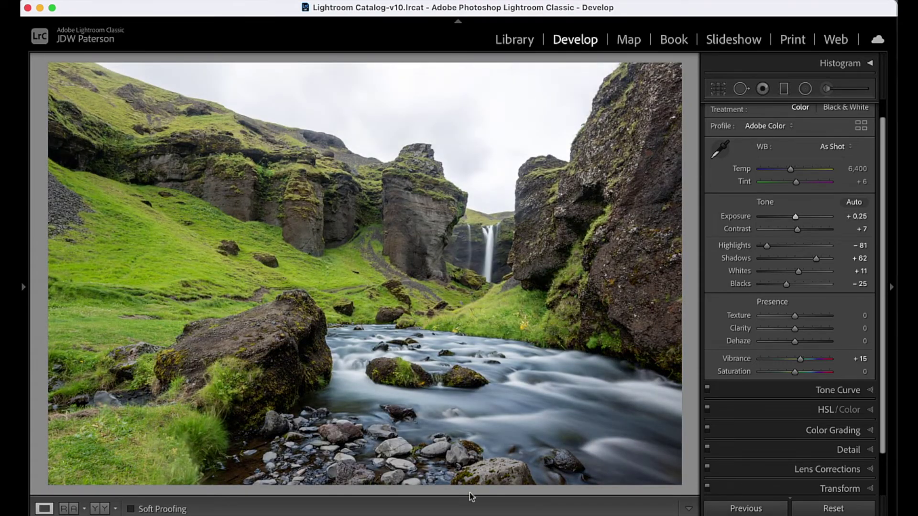
{"action": "left_click", "coordinate": [449, 514]}
{"action": "left_click_drag", "start_coordinate": [792, 170], "coordinate": [792, 172]}
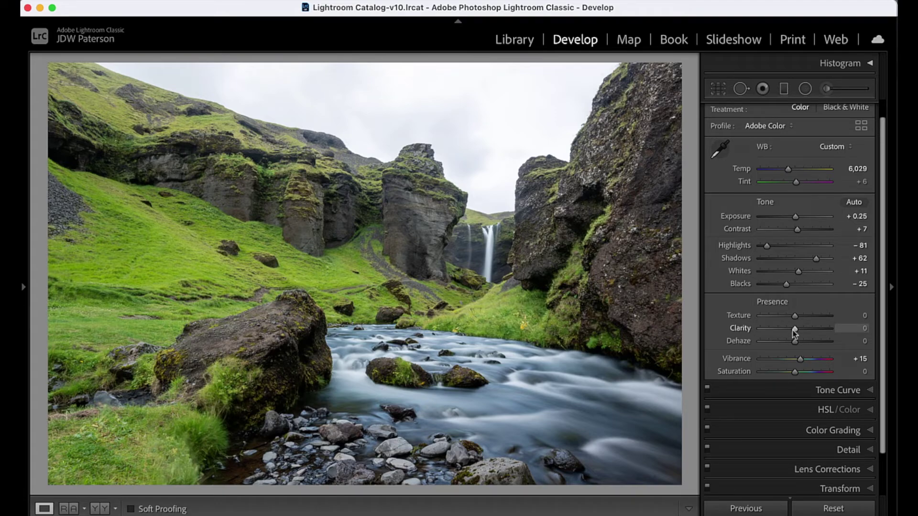
{"action": "left_click_drag", "start_coordinate": [794, 331], "coordinate": [799, 333]}
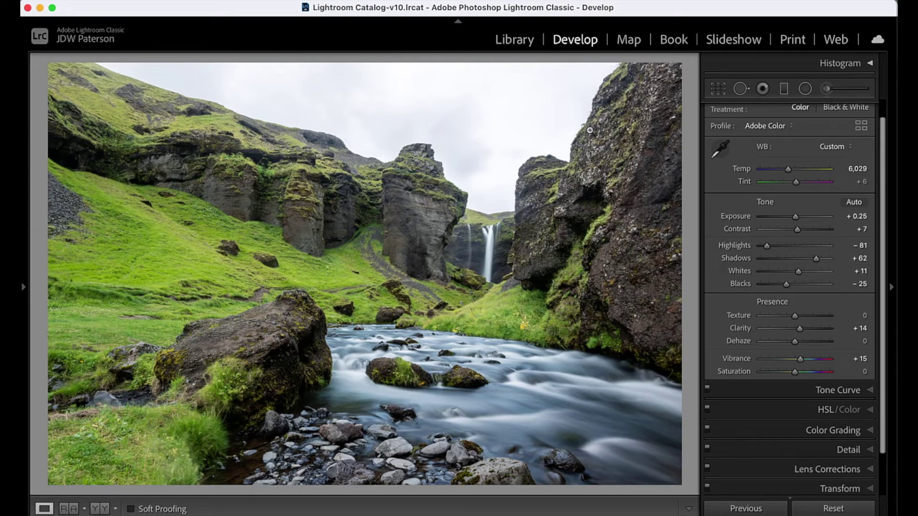
Step: Add a graduated filter from the sky down to the top of the waterfall and show its mask overlay
{"action": "left_click", "coordinate": [785, 89]}
{"action": "left_click_drag", "start_coordinate": [484, 137], "coordinate": [484, 222]}
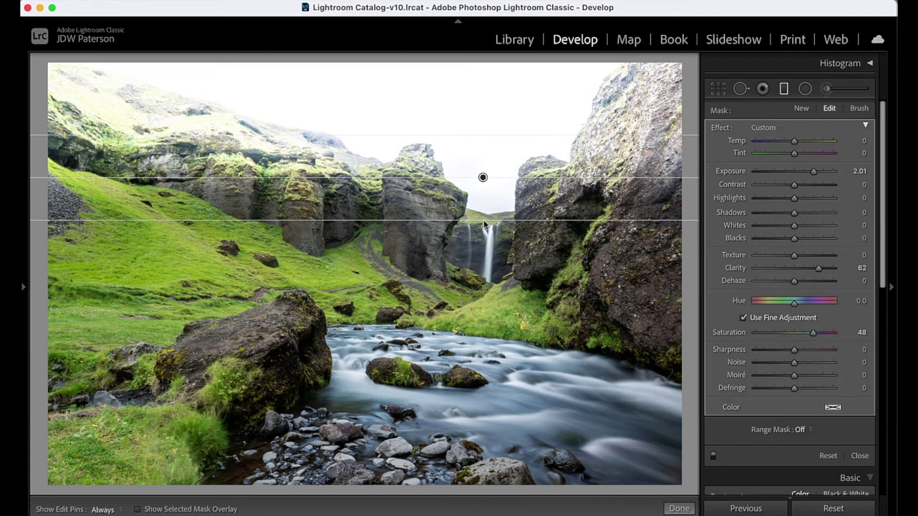
{"action": "key", "text": "o"}
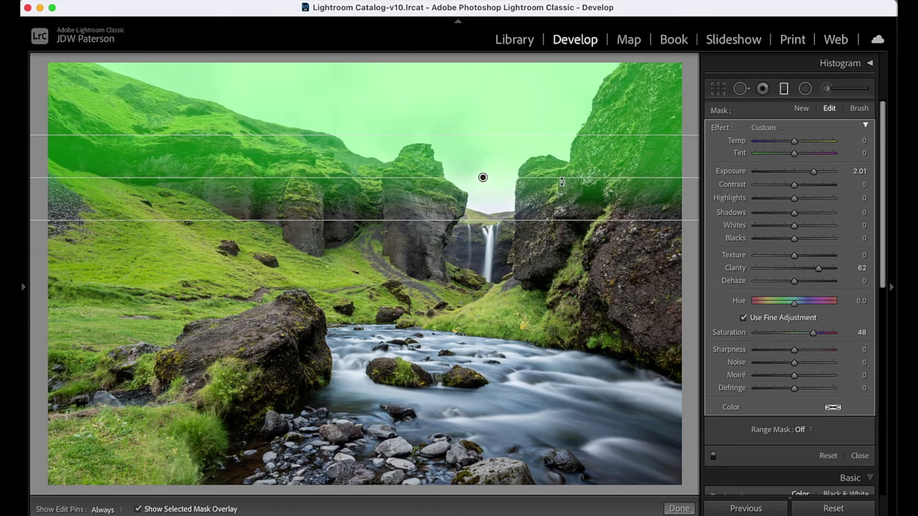
Step: Erase the graduated filter mask from the large cliff on the photo's right side using the Erase brush with Auto Mask
{"action": "left_click", "coordinate": [860, 108]}
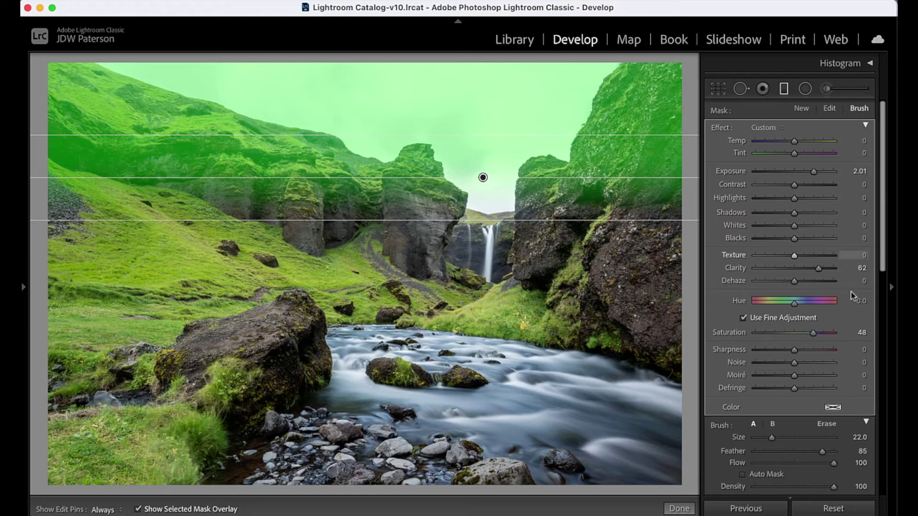
{"action": "left_click", "coordinate": [828, 425]}
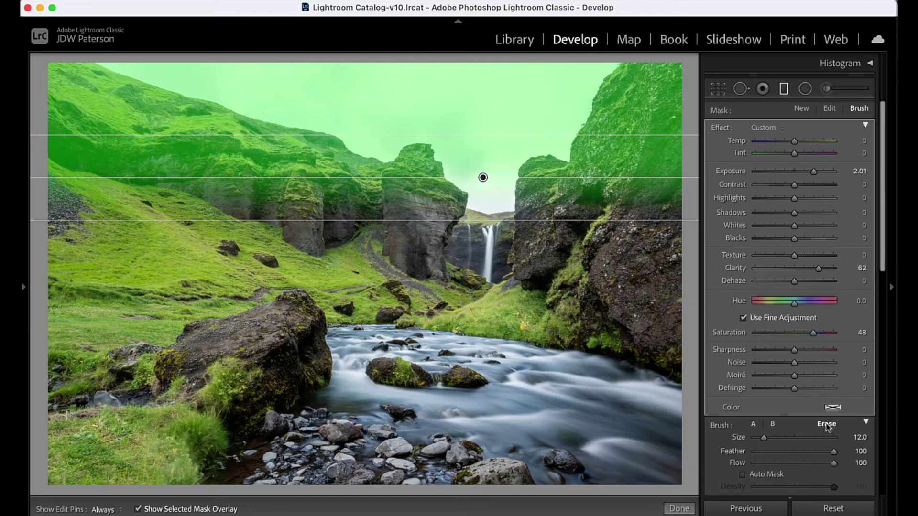
{"action": "left_click", "coordinate": [743, 476]}
{"action": "key", "text": "h"}
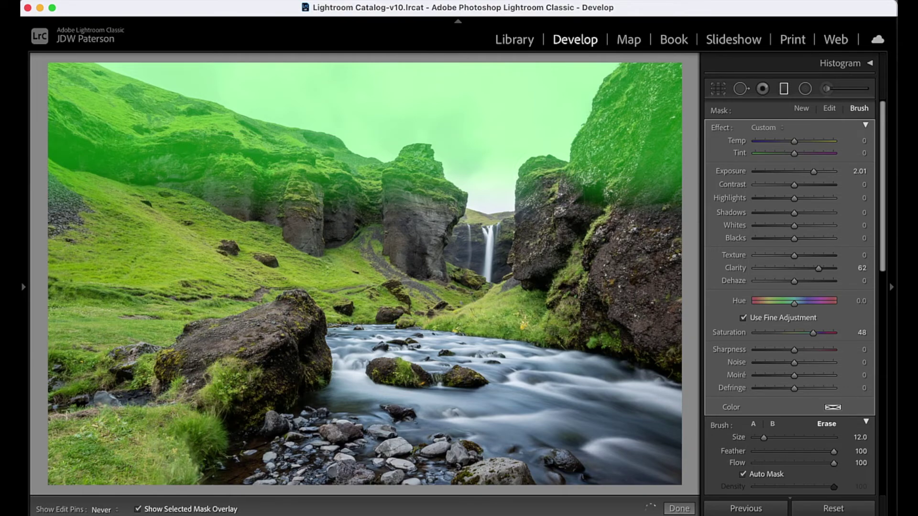
{"action": "mouse_move", "coordinate": [571, 197]}
{"action": "left_mouse_down"}
{"action": "mouse_move", "coordinate": [623, 92]}
{"action": "mouse_move", "coordinate": [643, 71]}
{"action": "mouse_move", "coordinate": [617, 119]}
{"action": "mouse_move", "coordinate": [631, 72]}
{"action": "left_mouse_up"}
{"action": "mouse_move", "coordinate": [600, 138]}
{"action": "left_mouse_down"}
{"action": "mouse_move", "coordinate": [619, 181]}
{"action": "mouse_move", "coordinate": [670, 77]}
{"action": "mouse_move", "coordinate": [669, 143]}
{"action": "left_mouse_up"}
{"action": "mouse_move", "coordinate": [662, 197]}
{"action": "left_mouse_down"}
{"action": "mouse_move", "coordinate": [663, 237]}
{"action": "mouse_move", "coordinate": [636, 184]}
{"action": "mouse_move", "coordinate": [598, 206]}
{"action": "mouse_move", "coordinate": [568, 197]}
{"action": "left_mouse_up"}
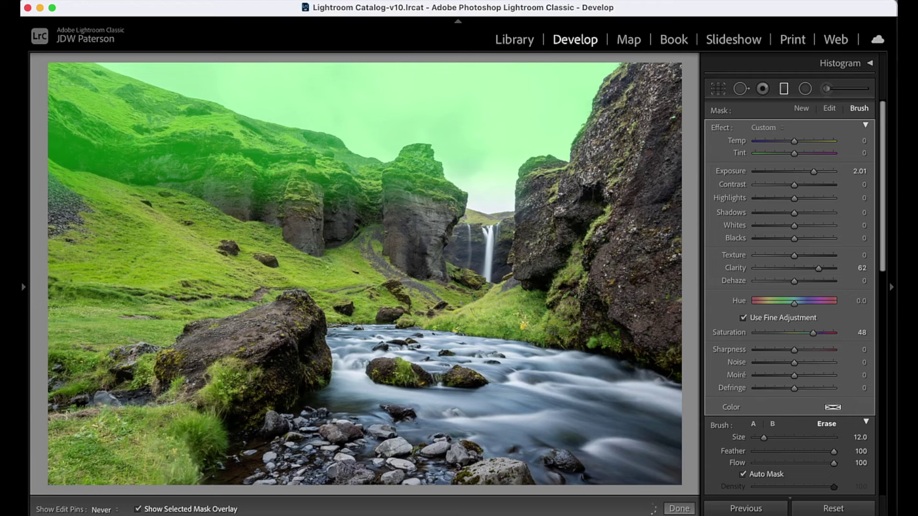
{"action": "mouse_move", "coordinate": [483, 178]}
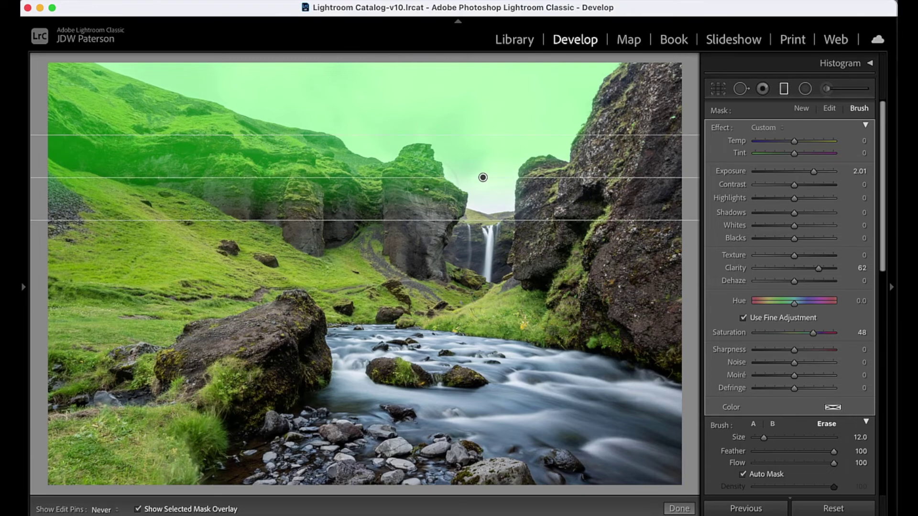
Step: Erase the graduated filter mask from the hillside and rock formations on the photo's left side
{"action": "mouse_move", "coordinate": [354, 177]}
{"action": "left_mouse_down"}
{"action": "mouse_move", "coordinate": [139, 120]}
{"action": "mouse_move", "coordinate": [218, 127]}
{"action": "mouse_move", "coordinate": [88, 97]}
{"action": "mouse_move", "coordinate": [95, 83]}
{"action": "mouse_move", "coordinate": [36, 57]}
{"action": "mouse_move", "coordinate": [75, 133]}
{"action": "mouse_move", "coordinate": [44, 97]}
{"action": "mouse_move", "coordinate": [99, 130]}
{"action": "mouse_move", "coordinate": [86, 94]}
{"action": "left_mouse_up"}
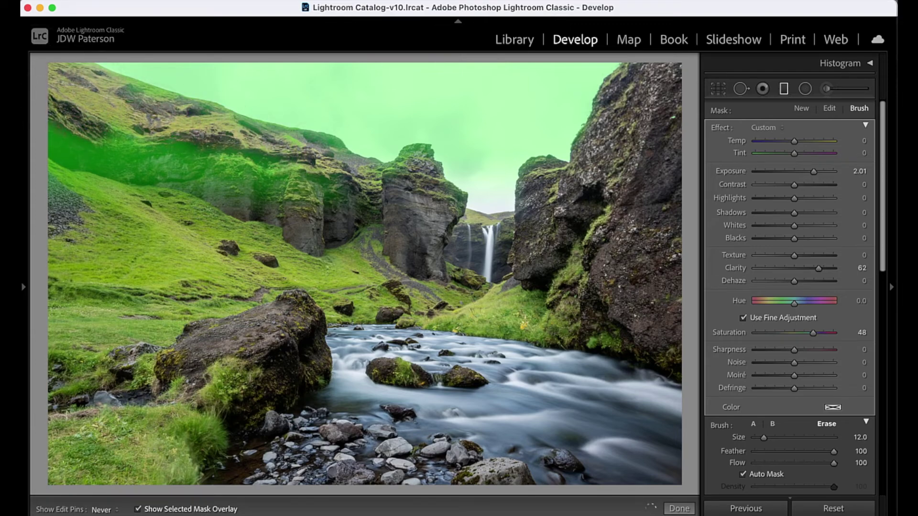
{"action": "mouse_move", "coordinate": [200, 143]}
{"action": "left_mouse_down"}
{"action": "mouse_move", "coordinate": [67, 158]}
{"action": "mouse_move", "coordinate": [267, 173]}
{"action": "left_mouse_up"}
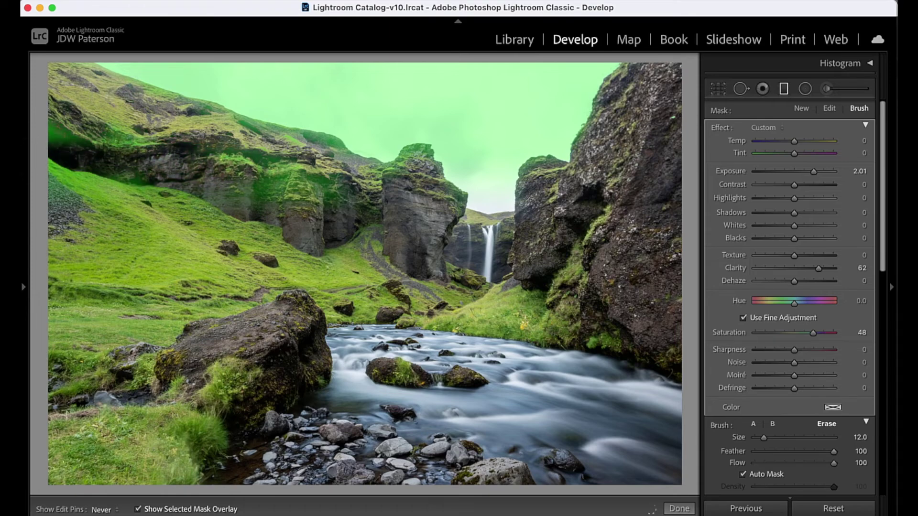
{"action": "key", "text": "h"}
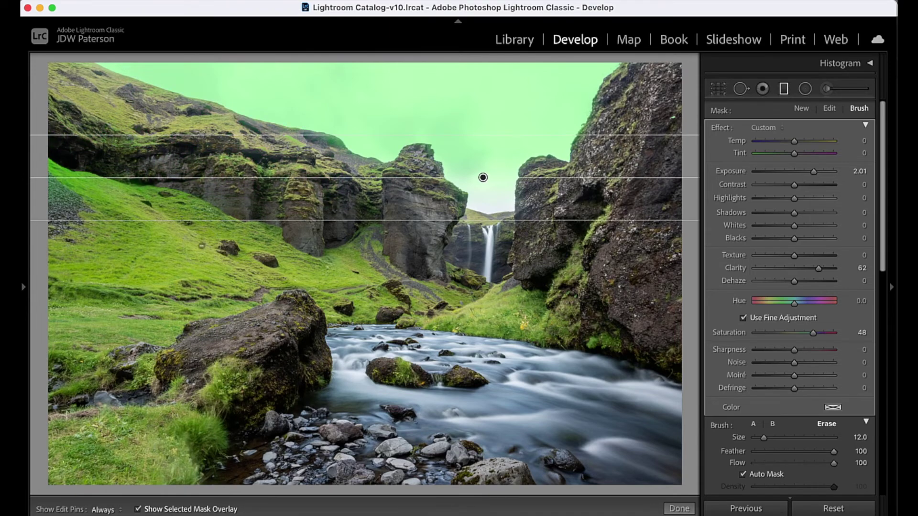
Step: Hide the mask overlay and reset all of the graduated filter's effect sliders to zero
{"action": "key", "text": "o"}
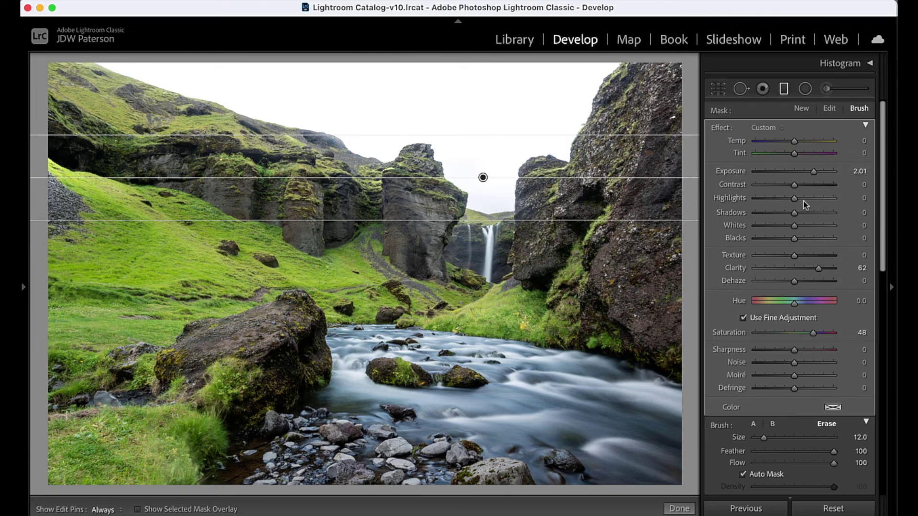
{"action": "double_click", "coordinate": [725, 128]}
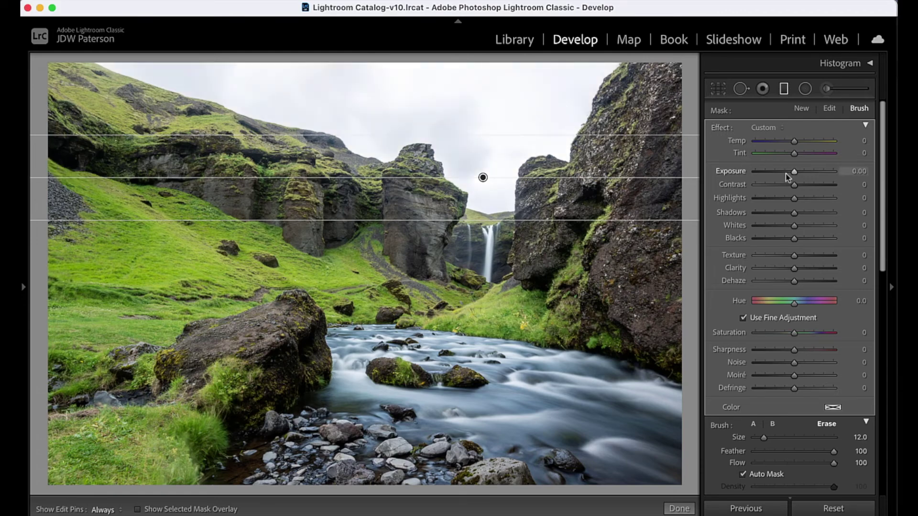
Step: Set the graduated filter's Exposure to -1.36, Contrast to 40 and Clarity to 7, then close the filter
{"action": "left_click_drag", "start_coordinate": [791, 173], "coordinate": [780, 176]}
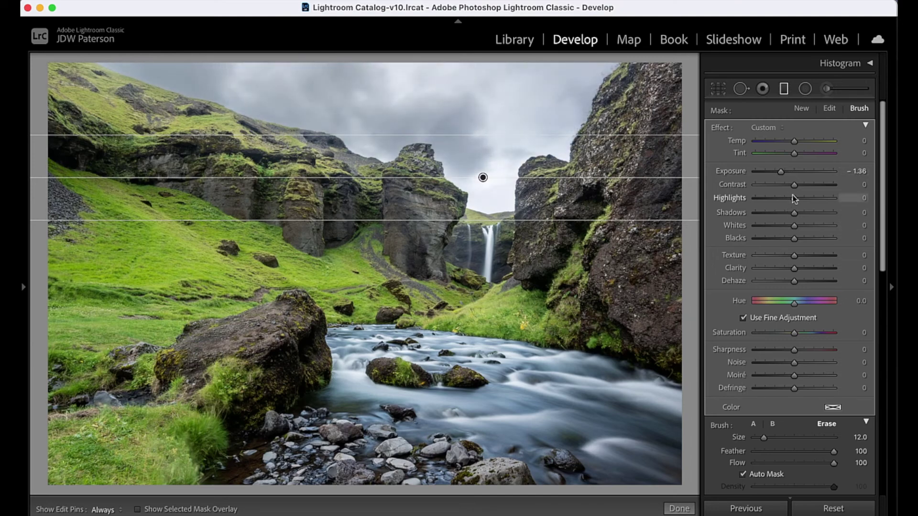
{"action": "left_click_drag", "start_coordinate": [794, 185], "coordinate": [809, 185]}
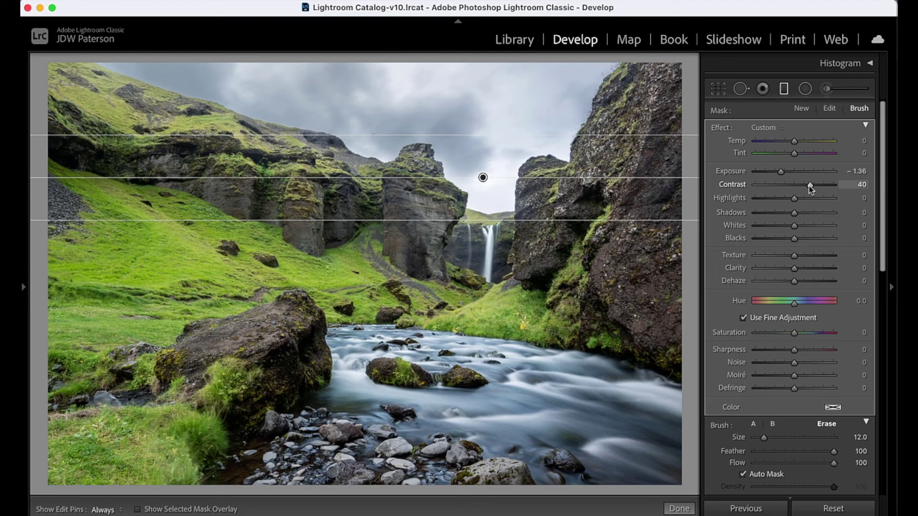
{"action": "mouse_move", "coordinate": [798, 270]}
{"action": "left_mouse_down"}
{"action": "mouse_move", "coordinate": [813, 270]}
{"action": "mouse_move", "coordinate": [796, 270]}
{"action": "left_mouse_up"}
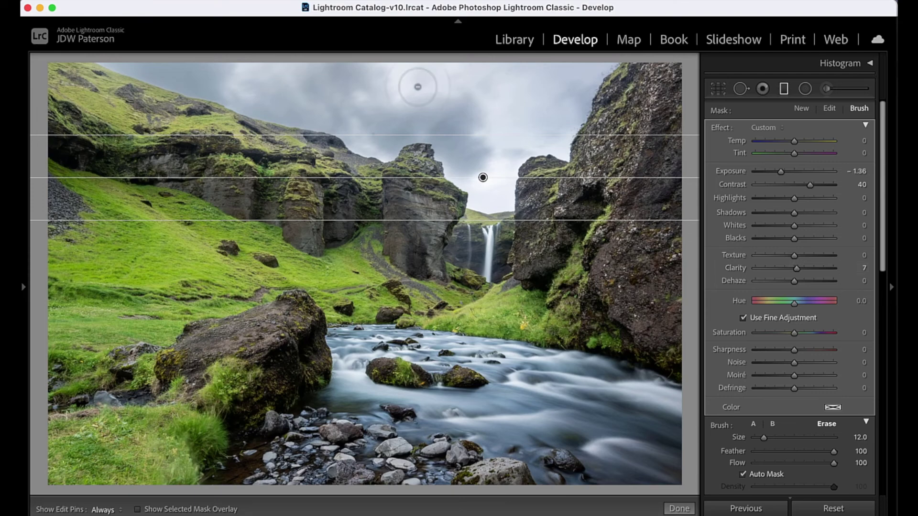
{"action": "left_click", "coordinate": [783, 90]}
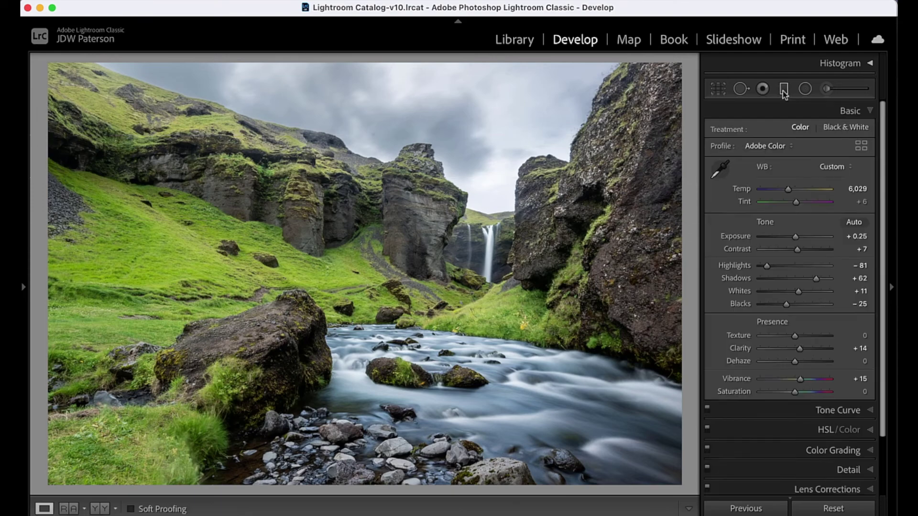
Step: Apply the Adobe Landscape profile and set Vibrance to +22, Saturation to +9, Contrast to +25 and Shadows to +40
{"action": "left_click", "coordinate": [773, 146]}
{"action": "left_click", "coordinate": [778, 160]}
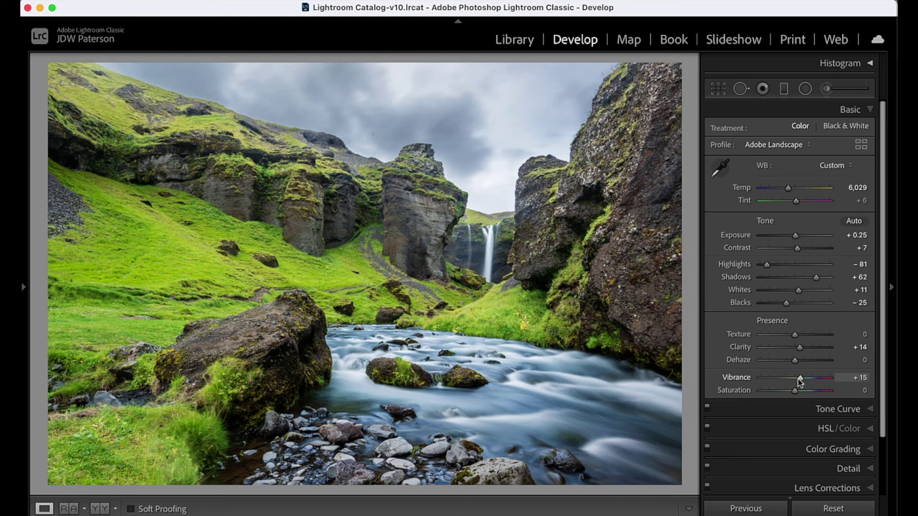
{"action": "left_click_drag", "start_coordinate": [796, 392], "coordinate": [800, 383]}
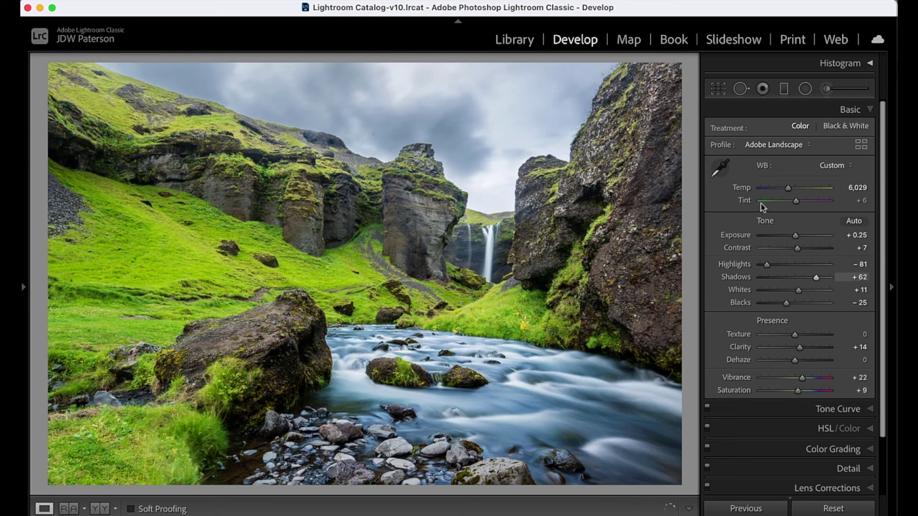
{"action": "left_click_drag", "start_coordinate": [797, 249], "coordinate": [808, 277]}
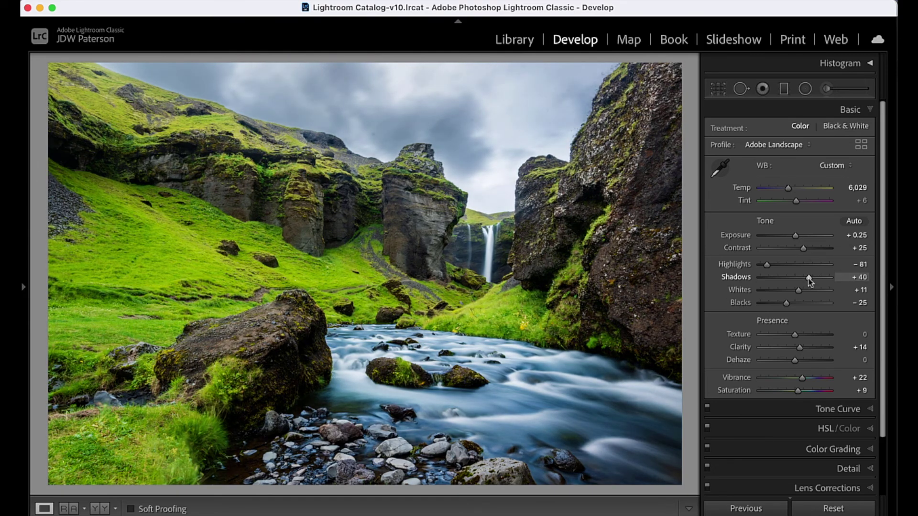